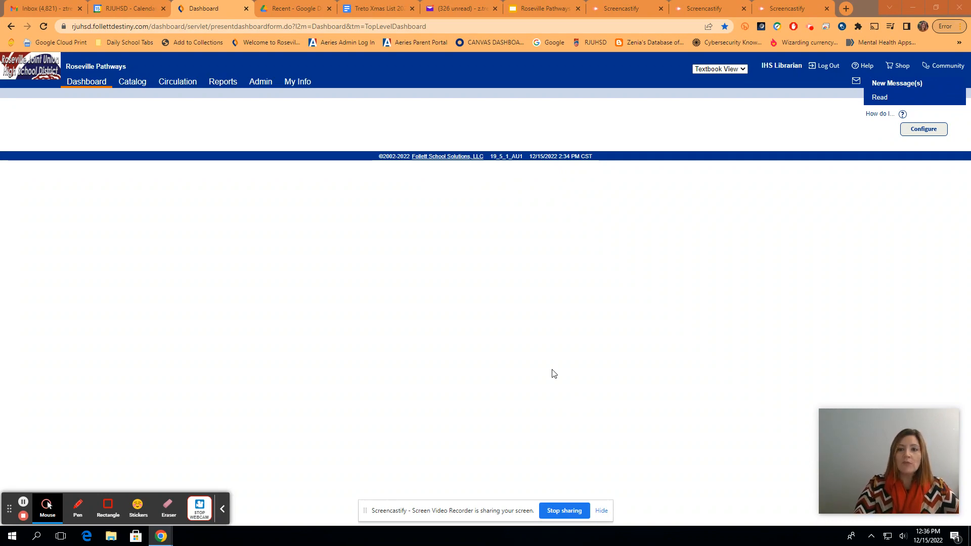
Switch the site view to Library View and back to Textbook View, then open Admin's Manage Patrons.
click(734, 74)
click(719, 87)
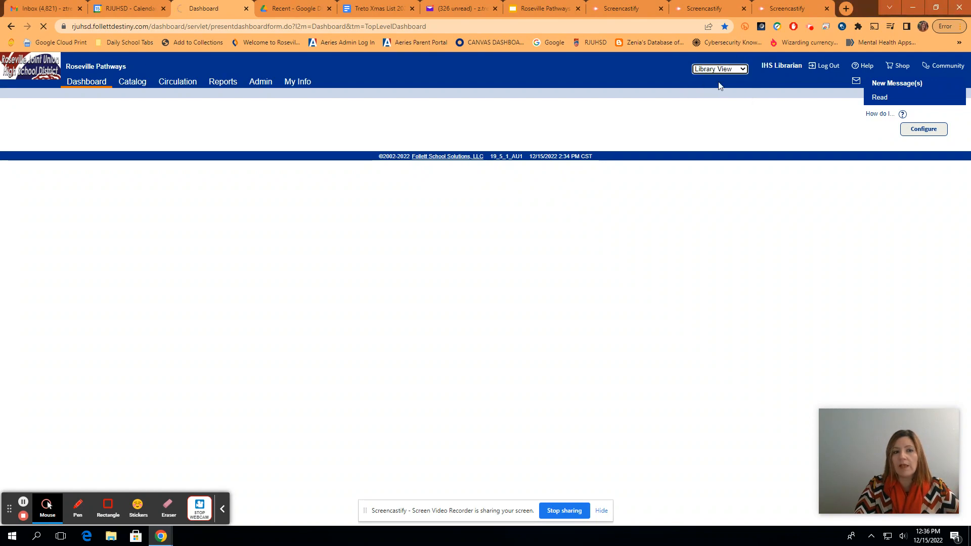
click(720, 69)
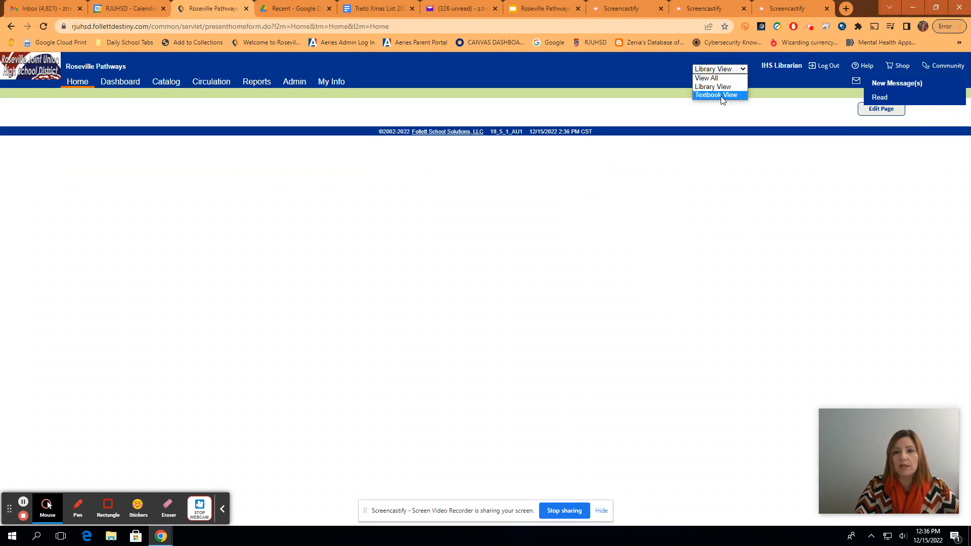
click(718, 96)
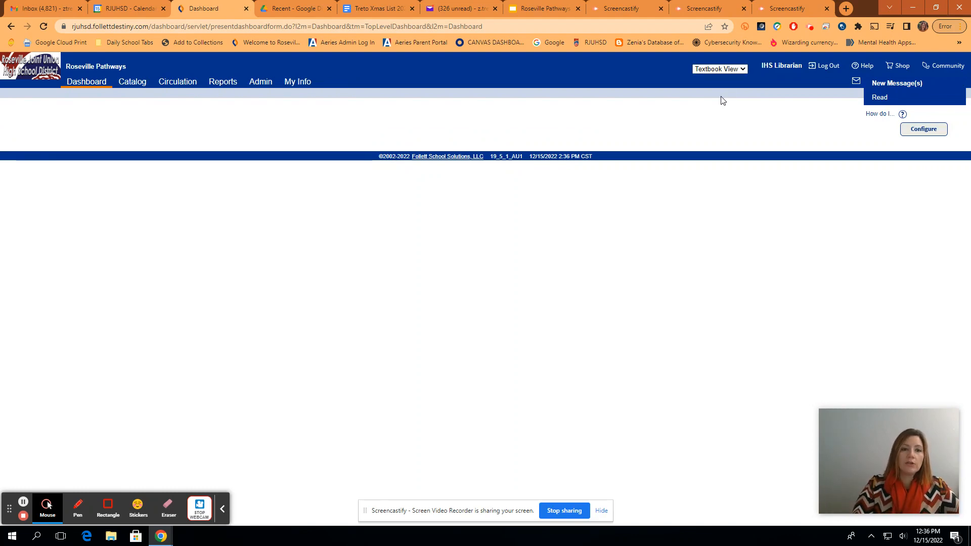
click(261, 87)
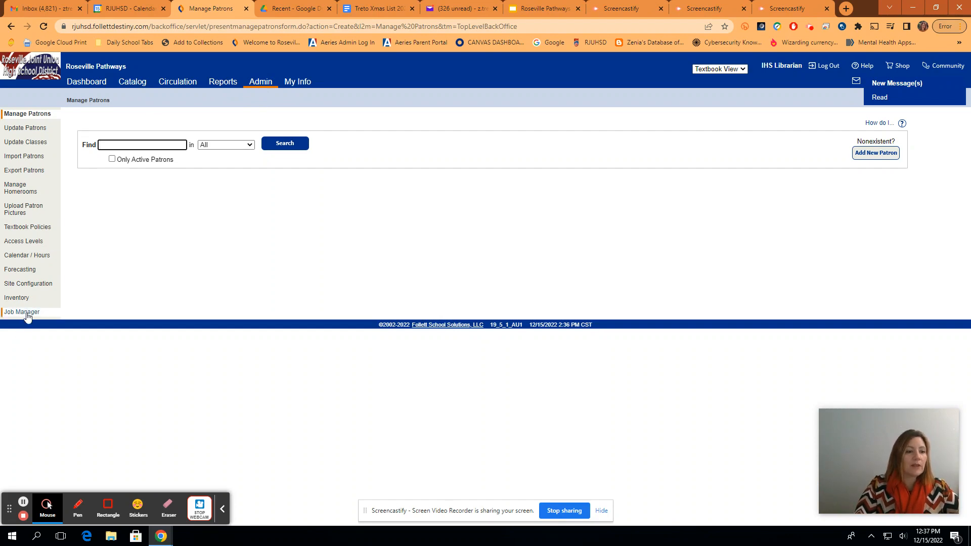
click(17, 298)
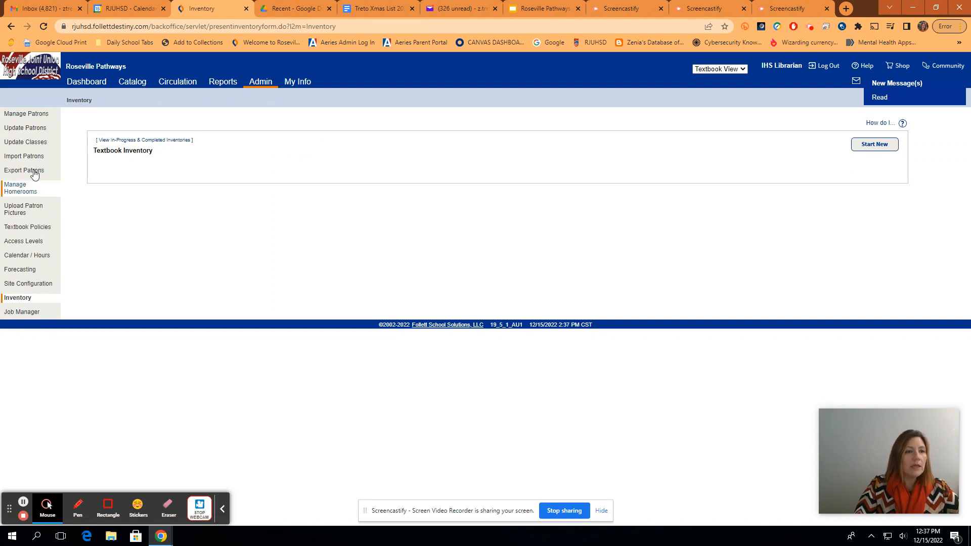
click(36, 115)
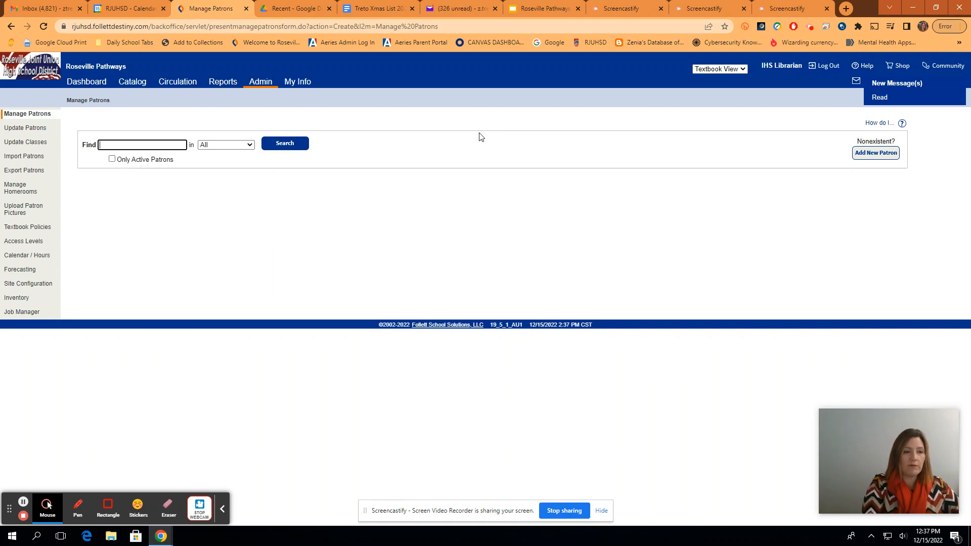
Search All patrons for the student's last name, listing the three matching student records.
text(singh)
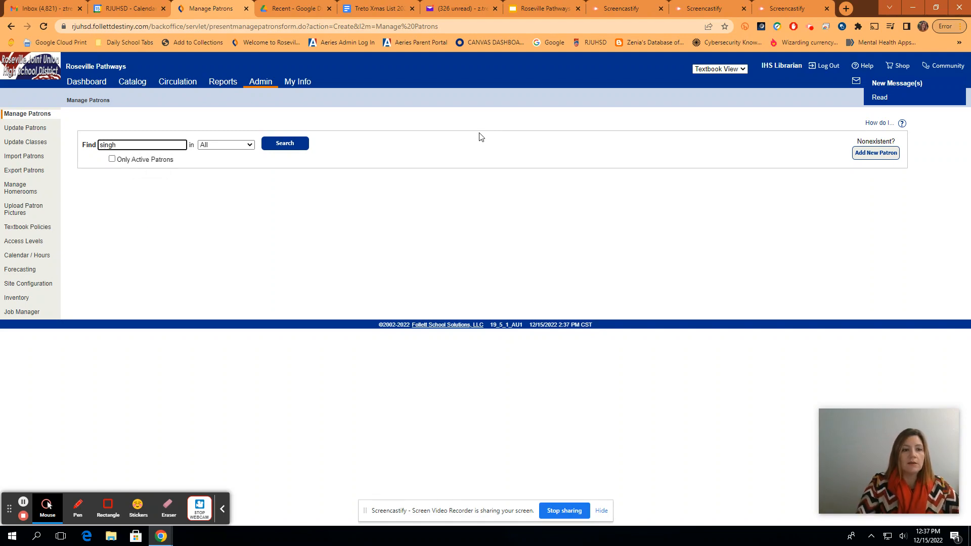
click(292, 146)
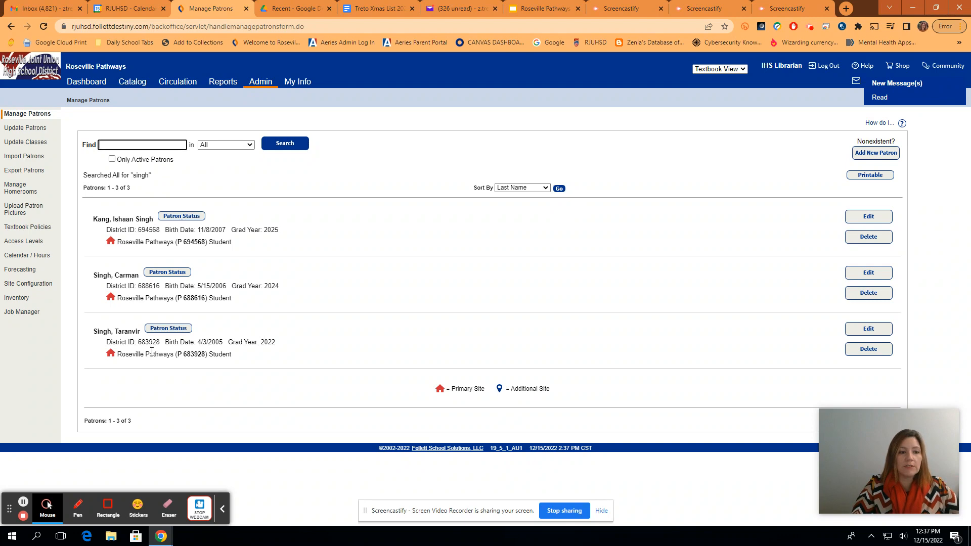
Start a new patron and enter the student's last name, first name and district ID.
click(871, 158)
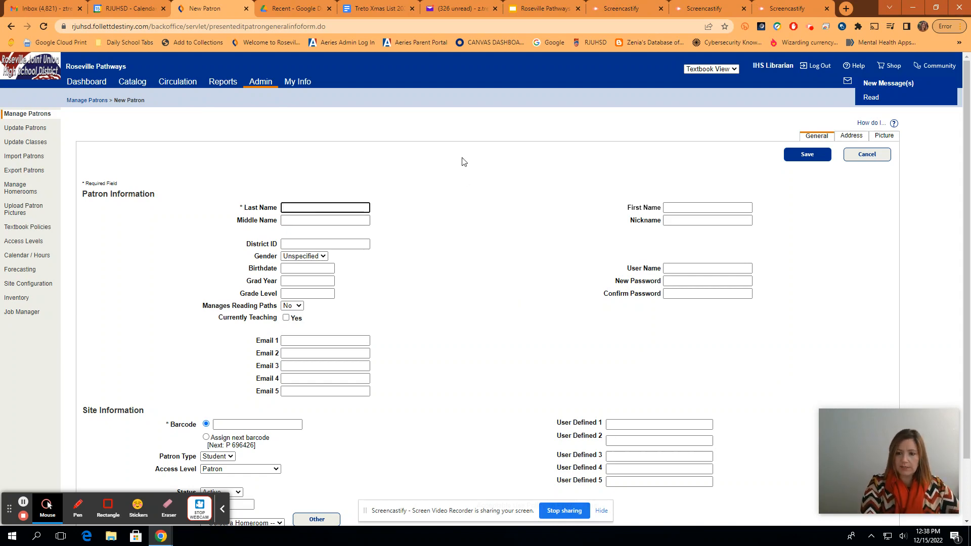
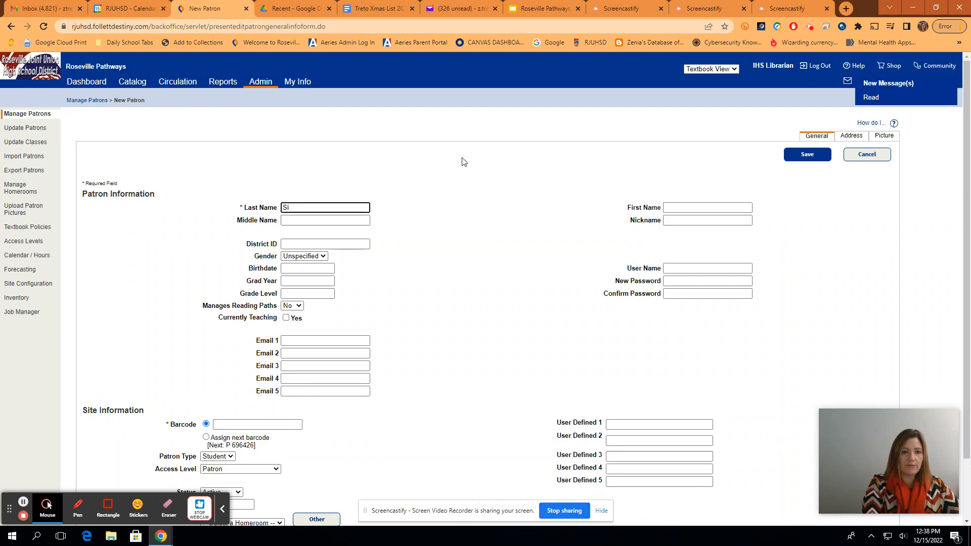
key(Tab)
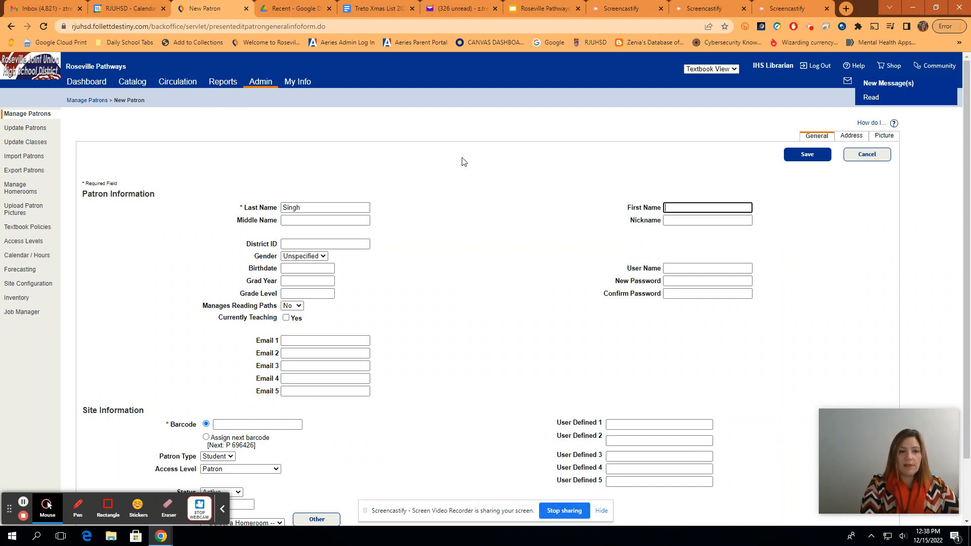
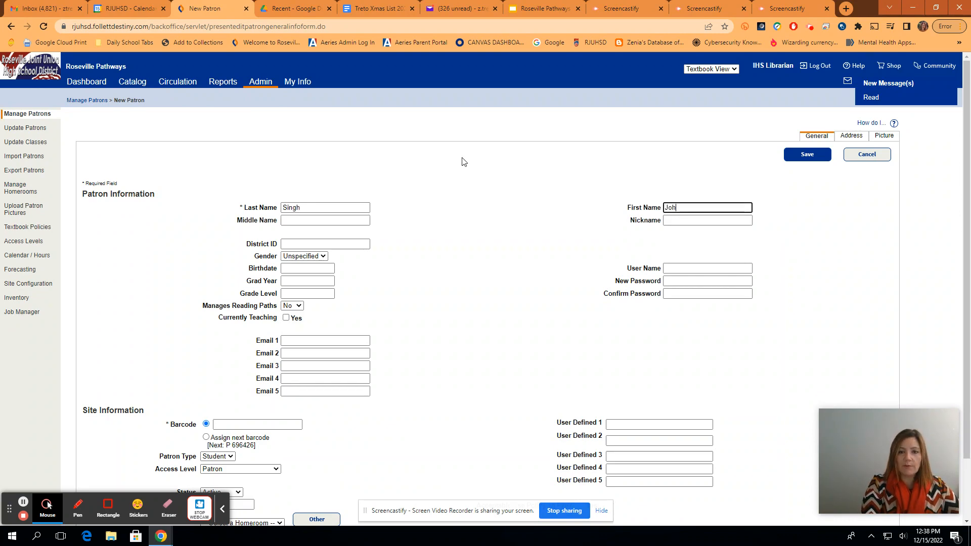
key(Tab)
key(Tab)
key(Tab)
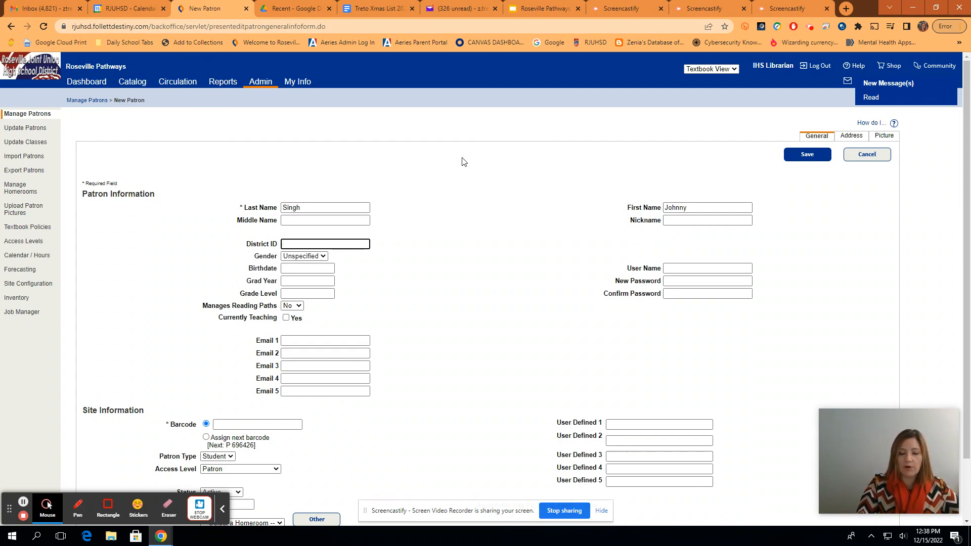
text(78978)
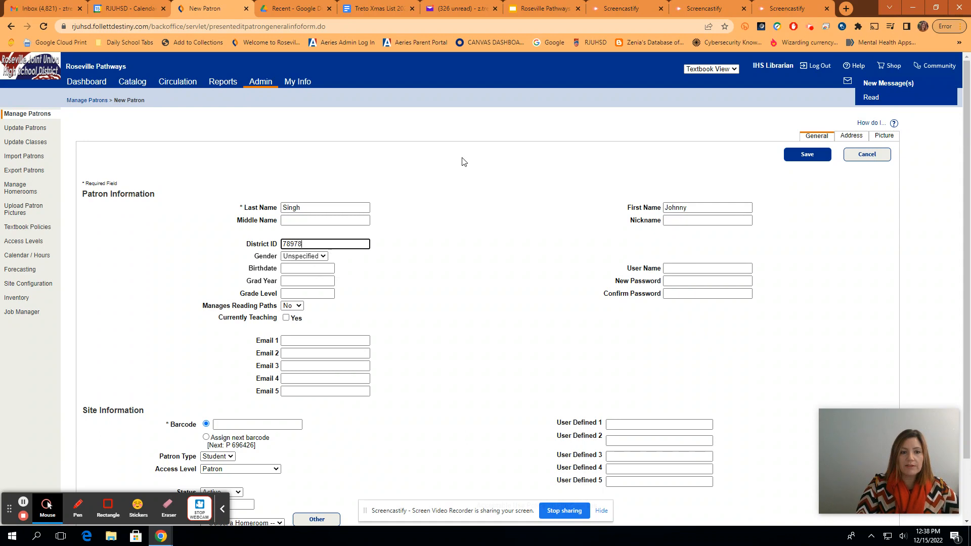
text(9)
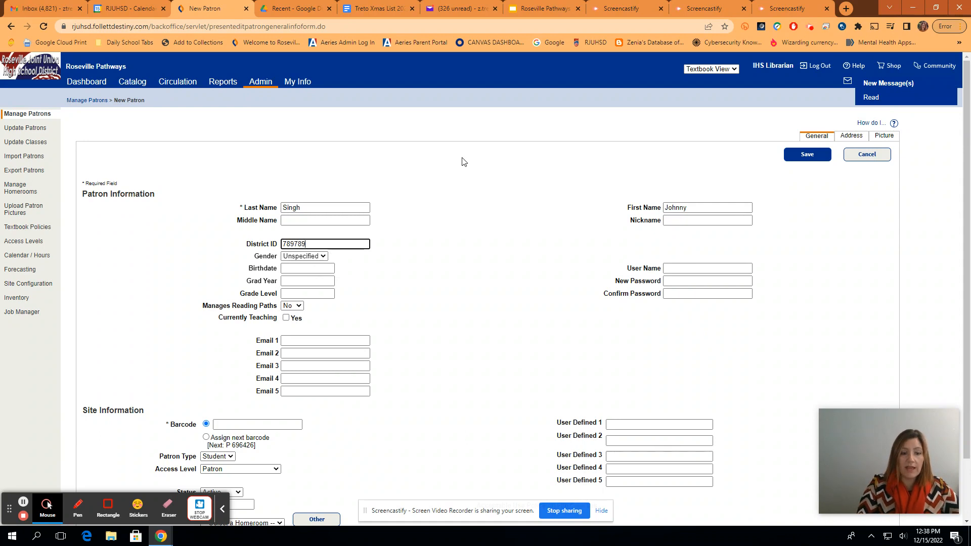
Leave the birthdate blank, set Grad Year to 2025 and Grade Level to 9.
click(304, 269)
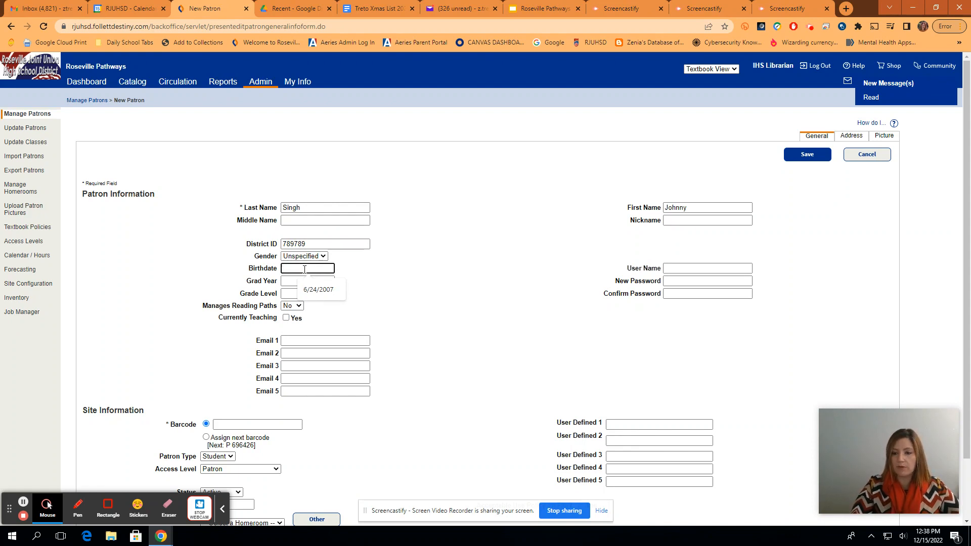
click(294, 283)
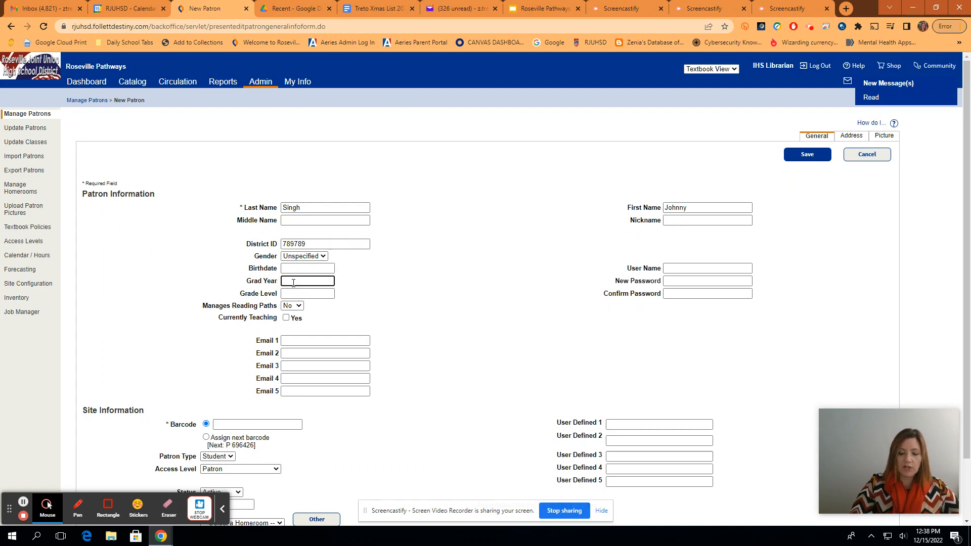
text(2025)
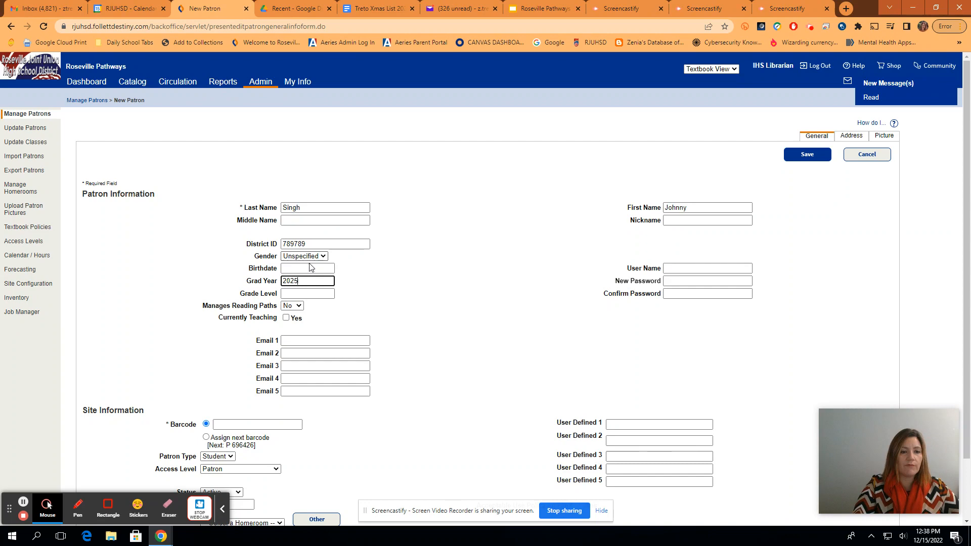
click(305, 295)
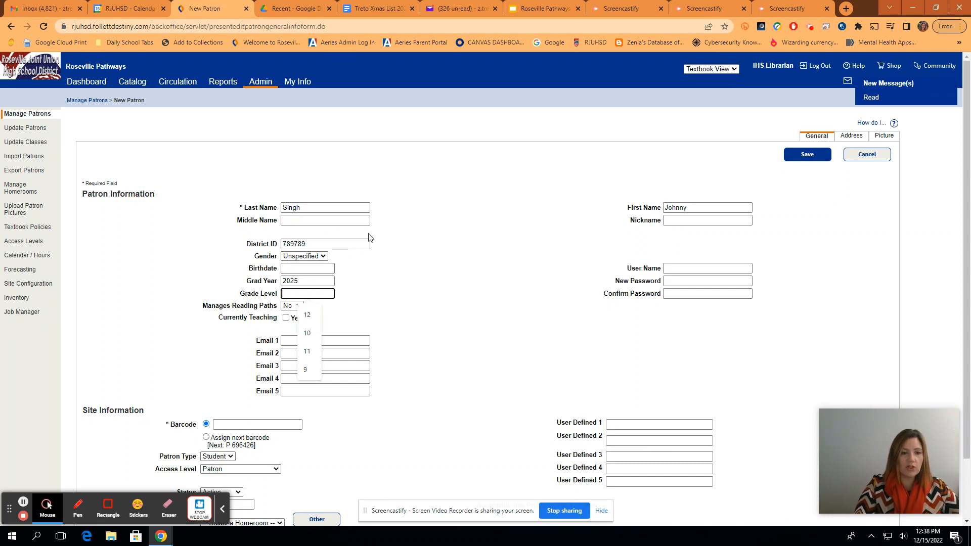
click(314, 375)
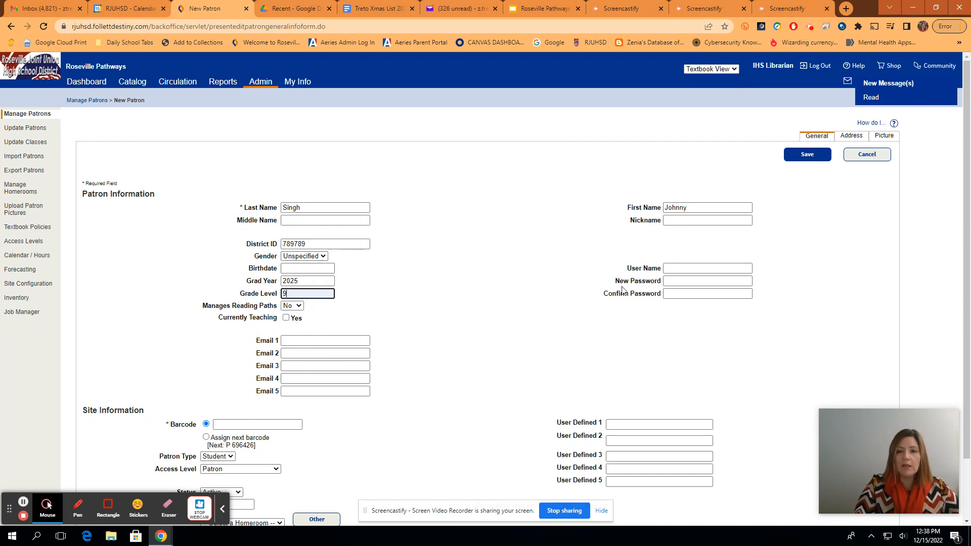
scroll(563, 351, down, 2)
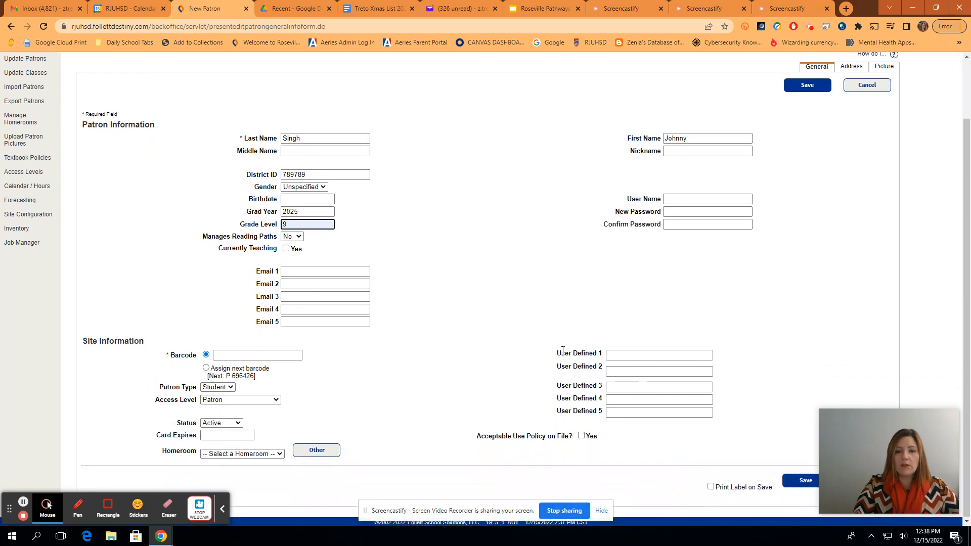
Enter the patron's user name and fill the barcode with a suggested value.
click(686, 199)
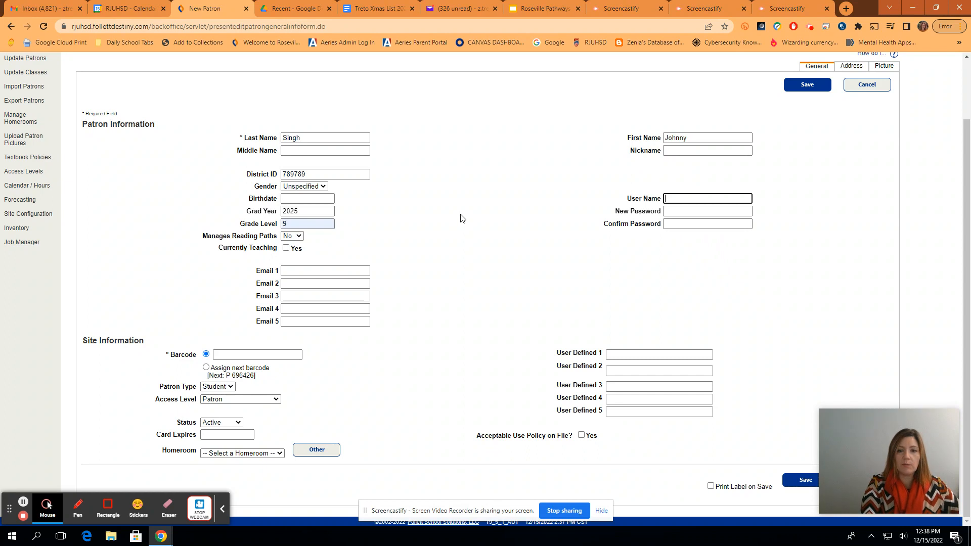
text(j)
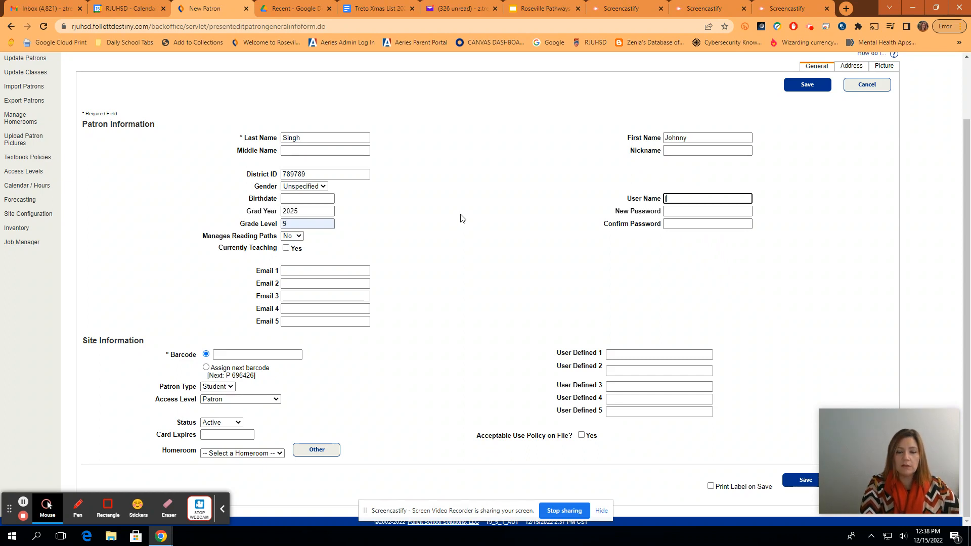
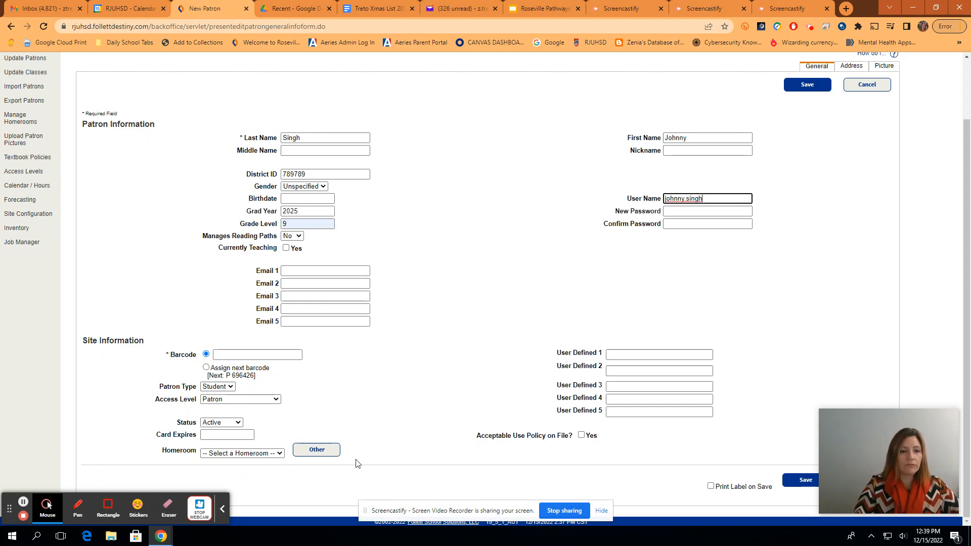
click(238, 353)
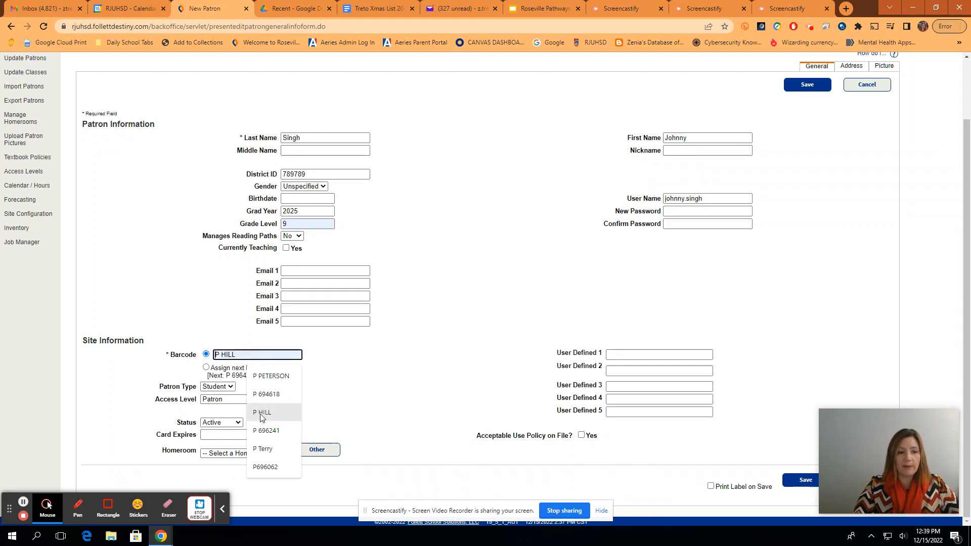
click(261, 413)
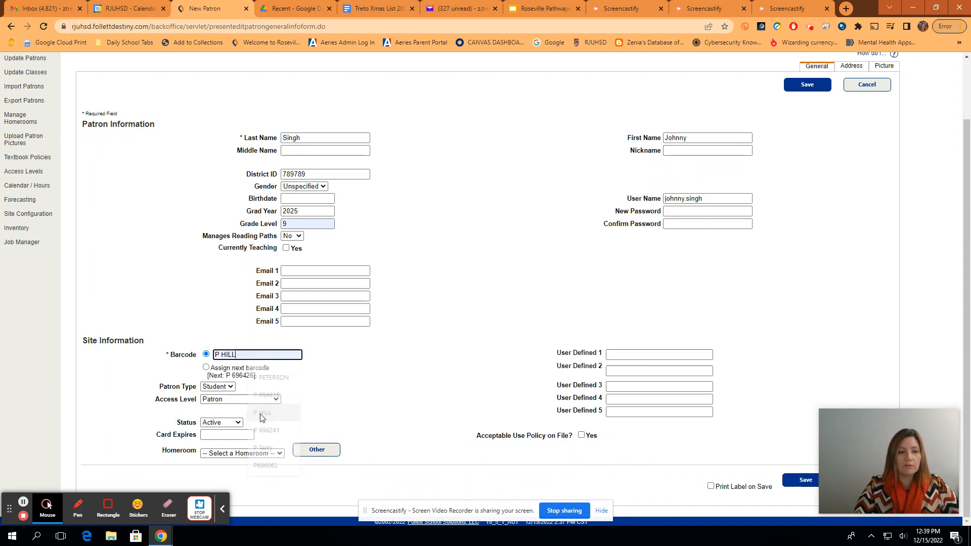
Keep Patron Type as Student and retype the barcode using the district ID.
click(231, 387)
click(229, 396)
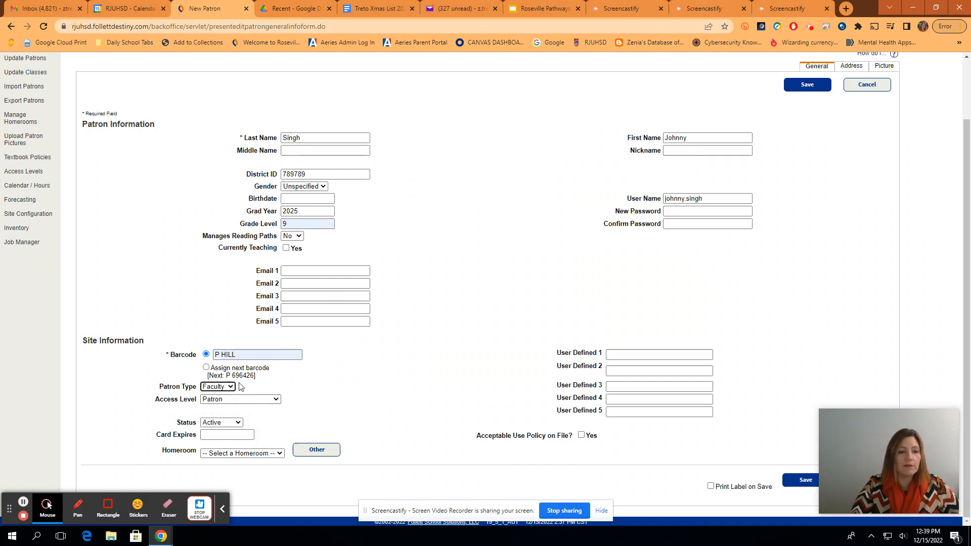
click(226, 388)
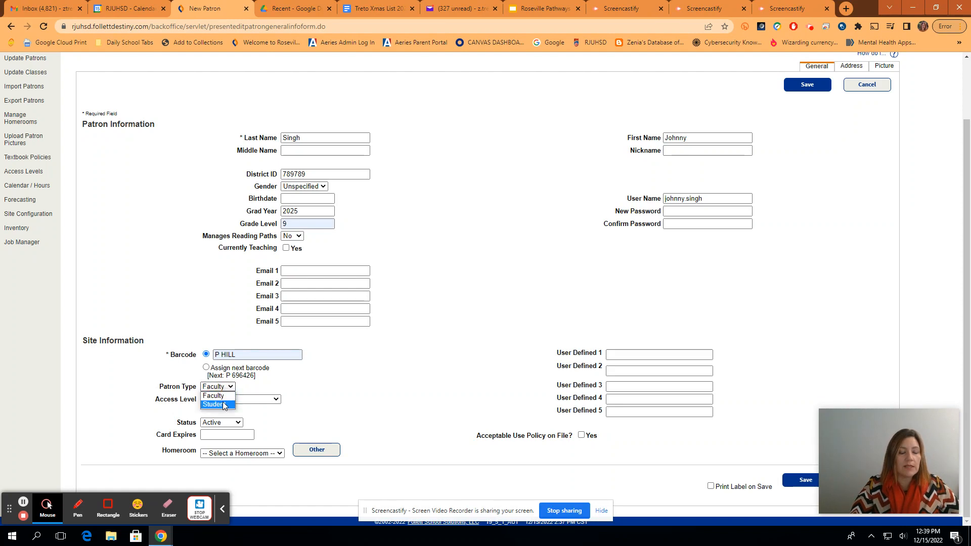
click(215, 405)
click(258, 355)
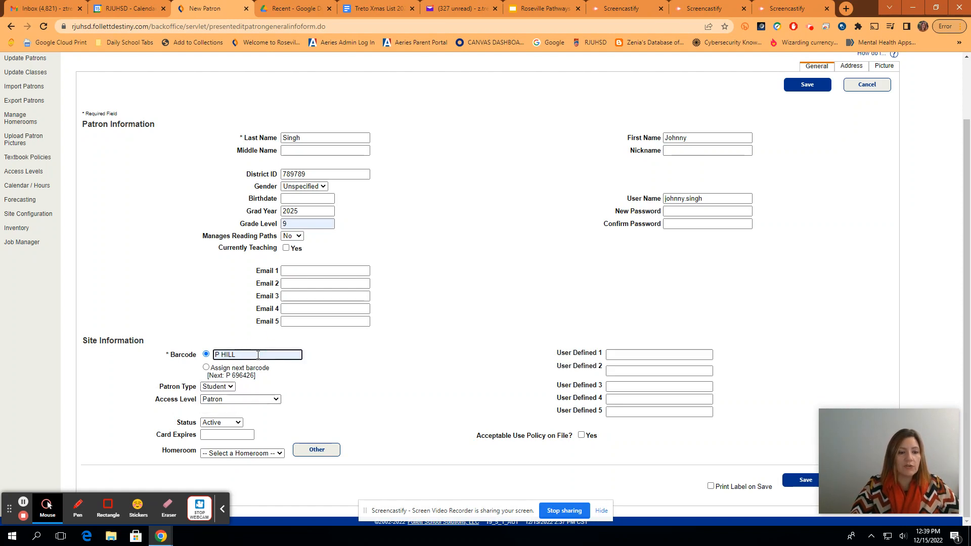
key(BackSpace)
key(BackSpace)
key(BackSpace)
key(BackSpace)
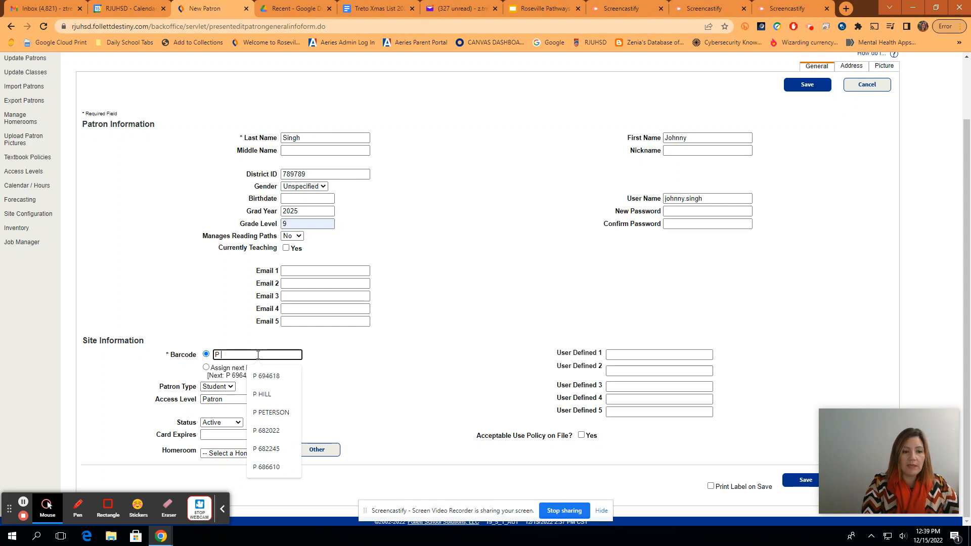
text(7)
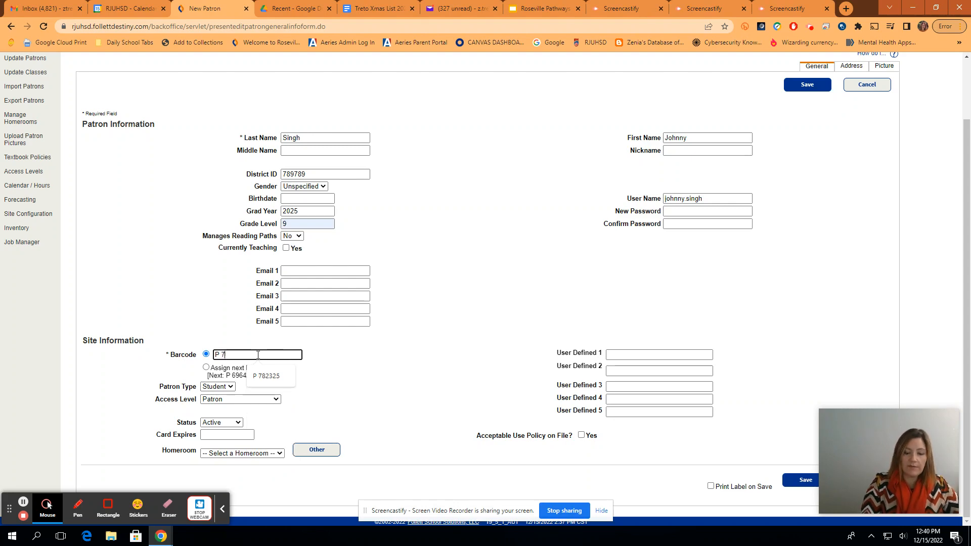
text(89789)
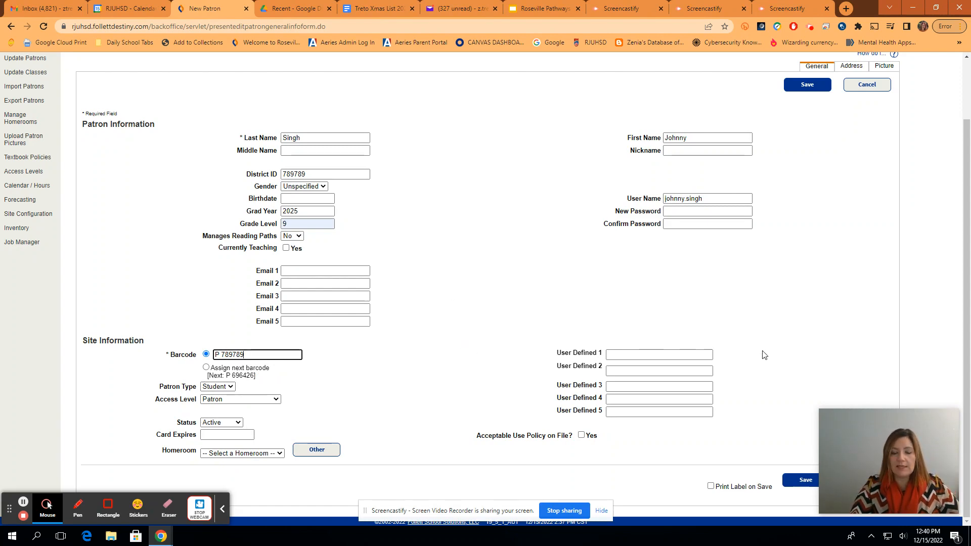
Save the new patron, then search Manage Patrons for their district ID.
click(797, 483)
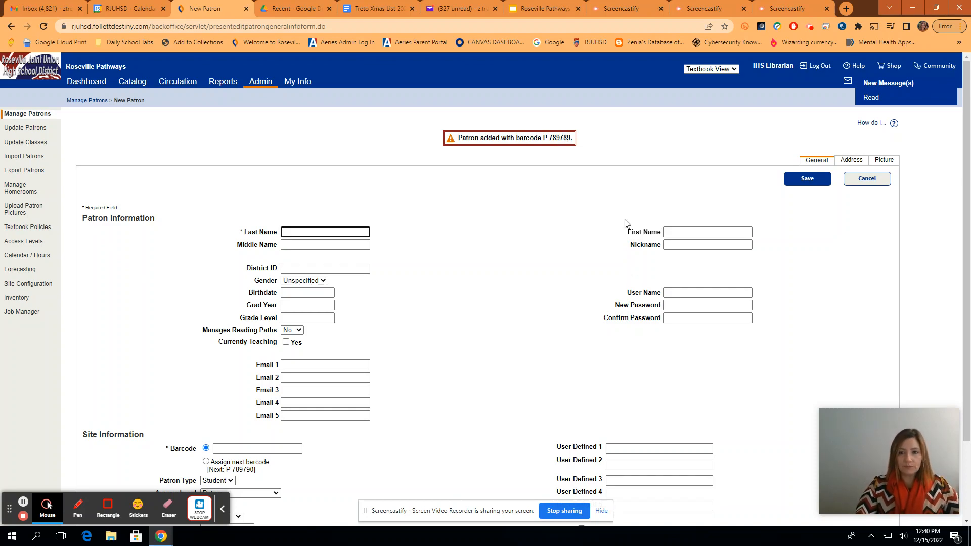
click(27, 117)
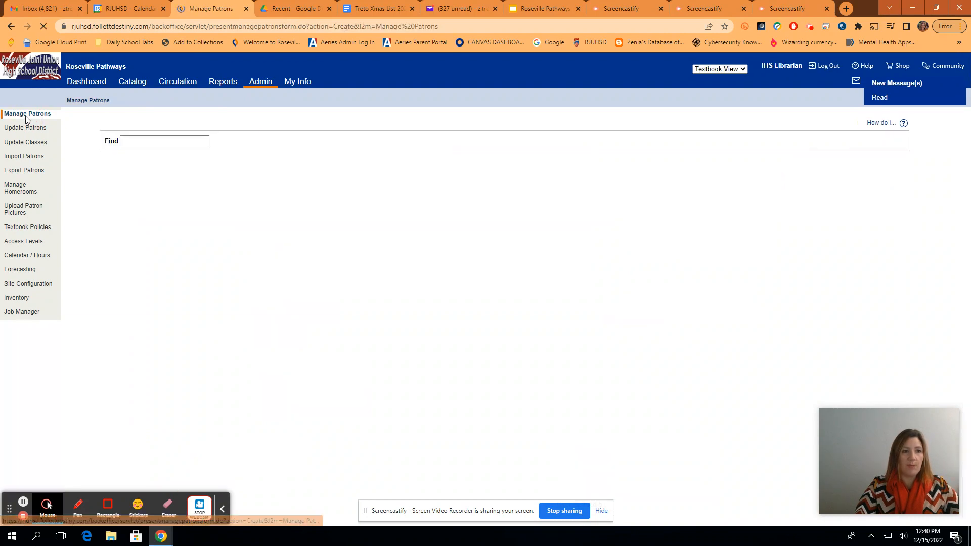
click(141, 144)
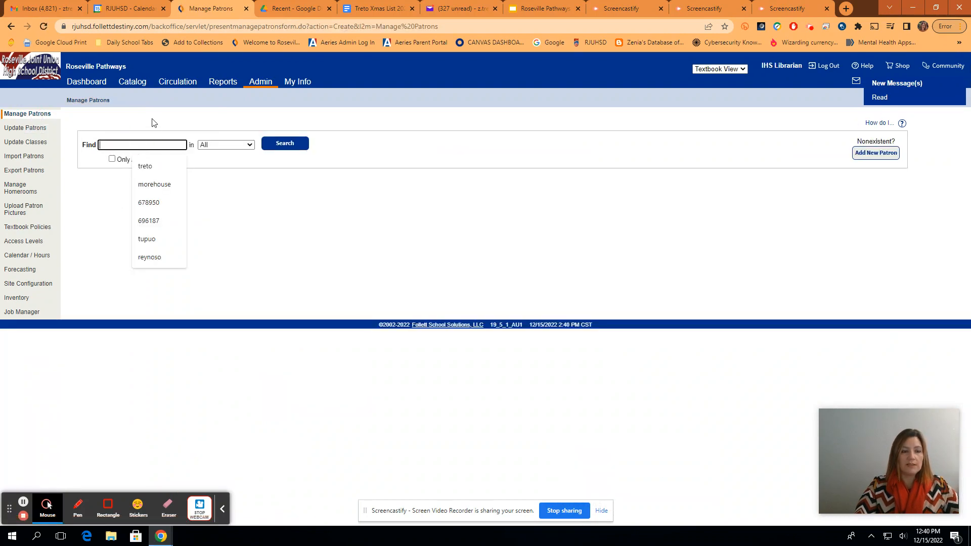
text(789789)
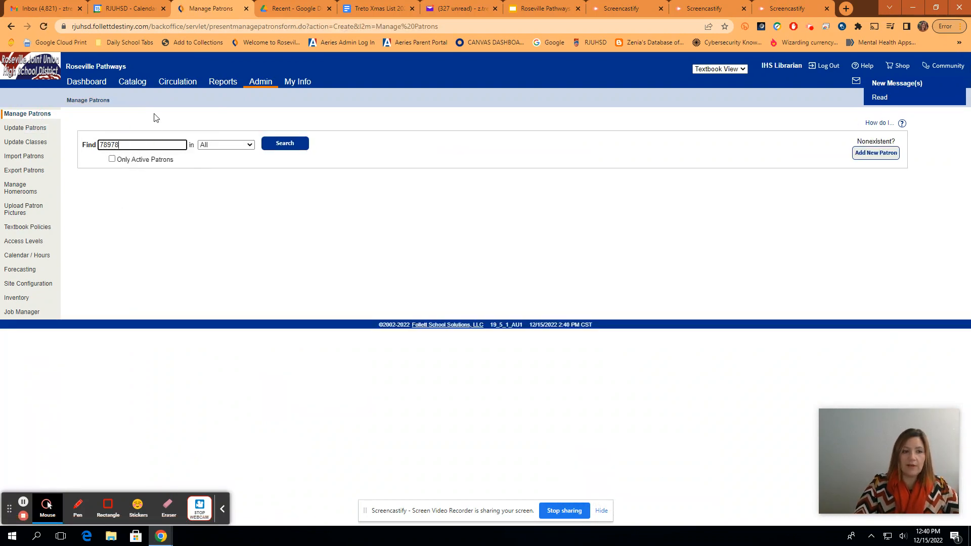
click(284, 144)
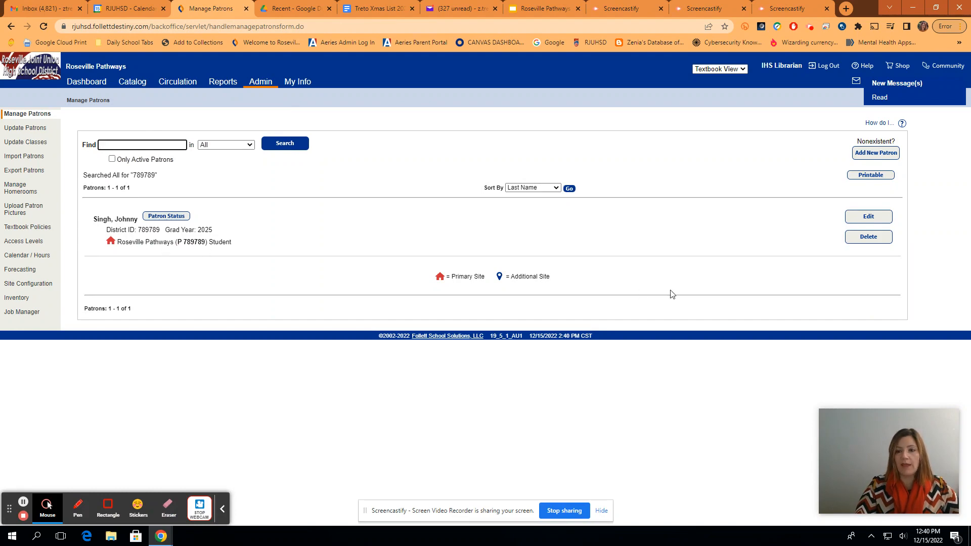
Delete the found student patron and confirm with Yes.
click(869, 237)
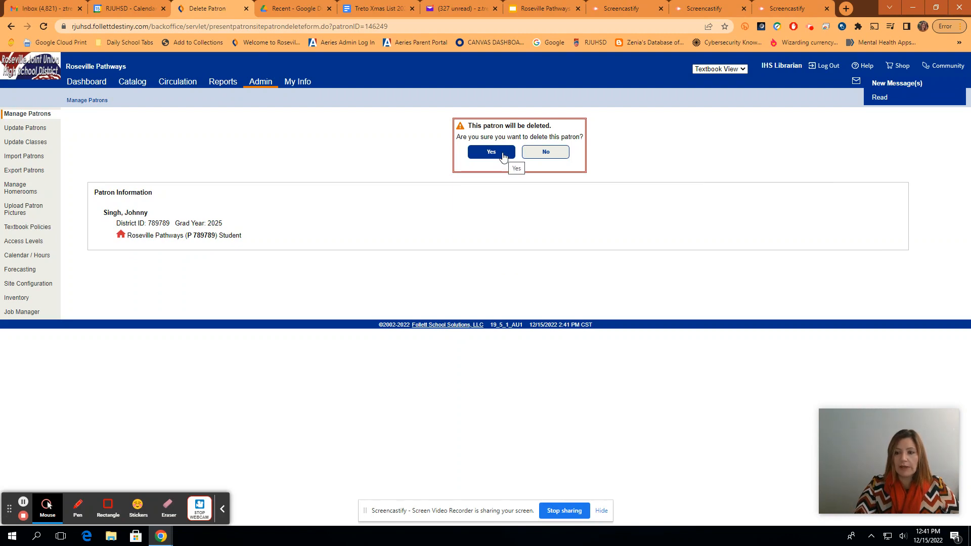
click(503, 157)
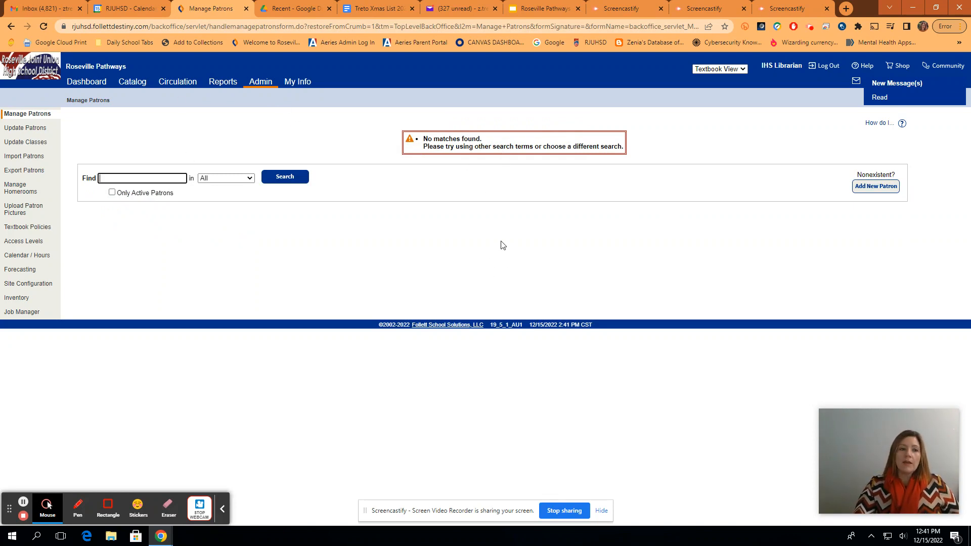
Go to Update Patrons and switch to its Delete page for global patron deletion.
click(34, 132)
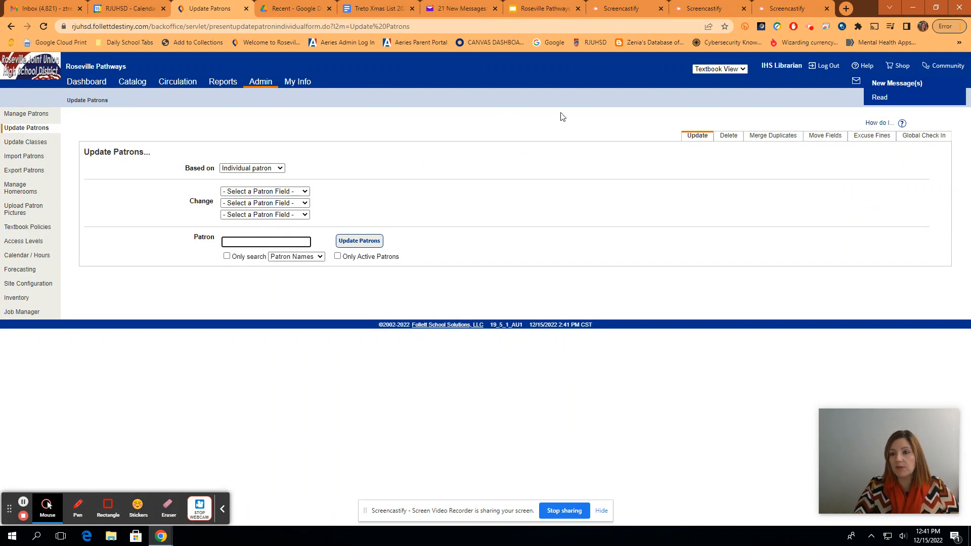
click(732, 140)
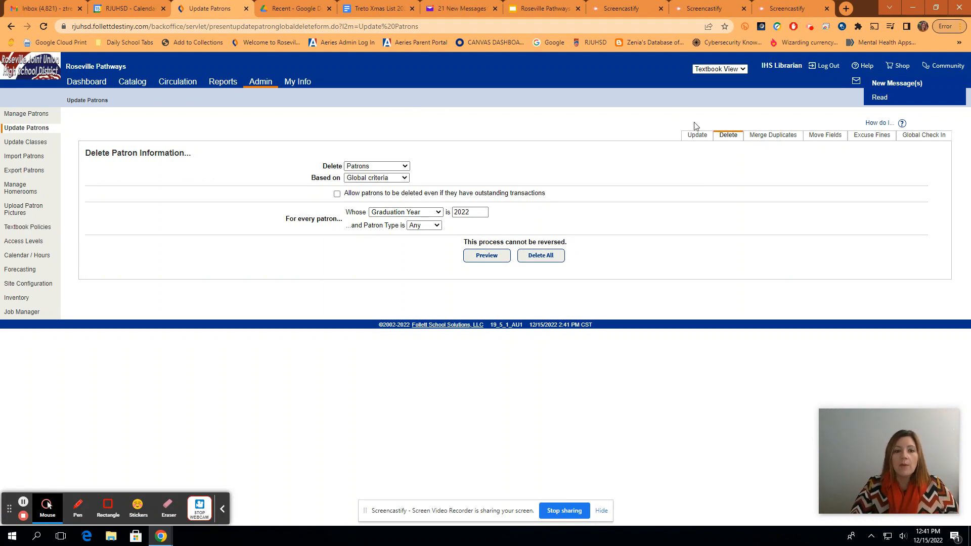
Keep Delete set to Patrons, change Graduation Year from 2022 to 2021, and choose Patron Type Student.
click(395, 168)
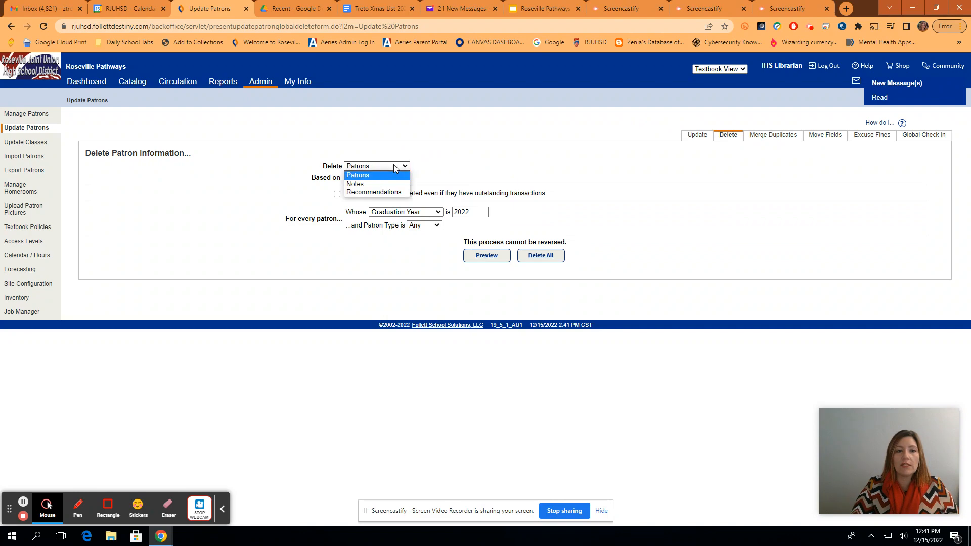
click(397, 174)
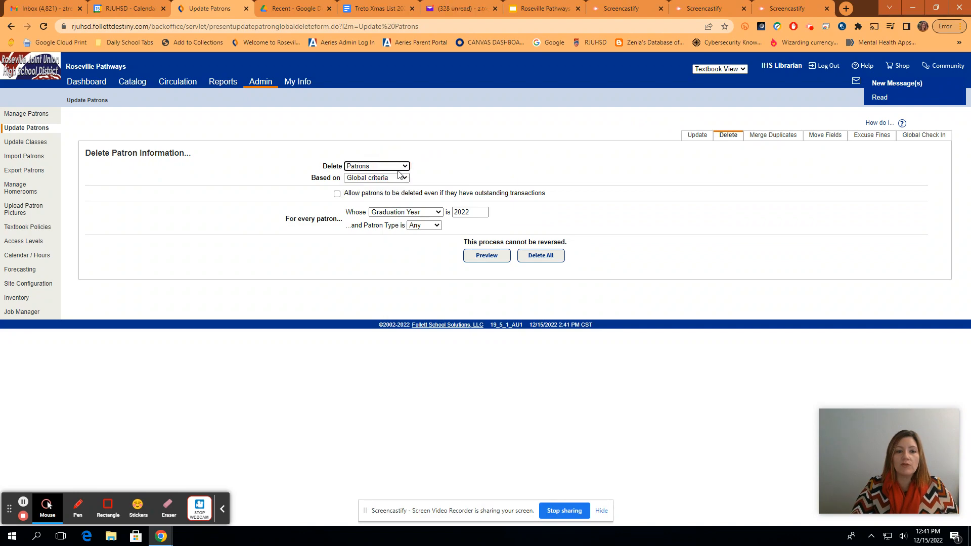
click(427, 215)
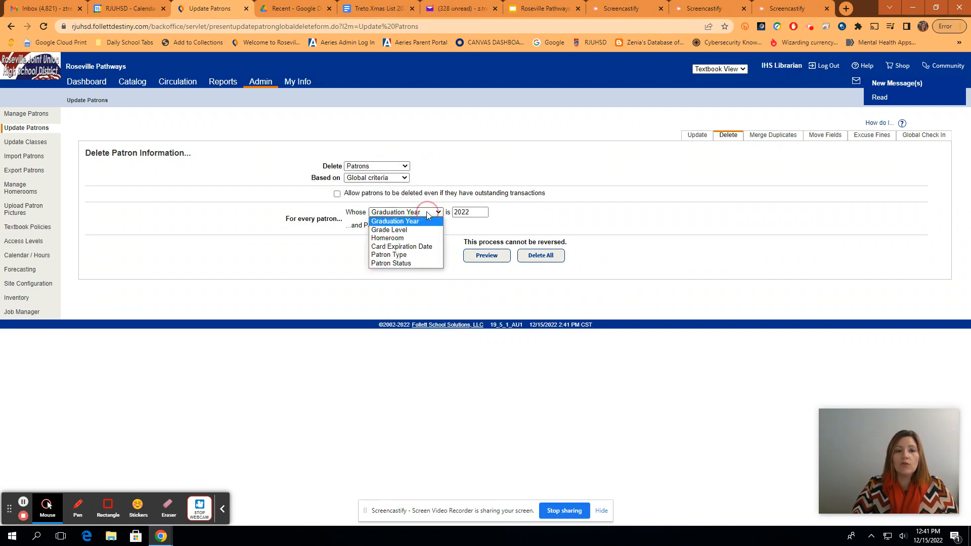
click(476, 212)
key(BackSpace)
key(BackSpace)
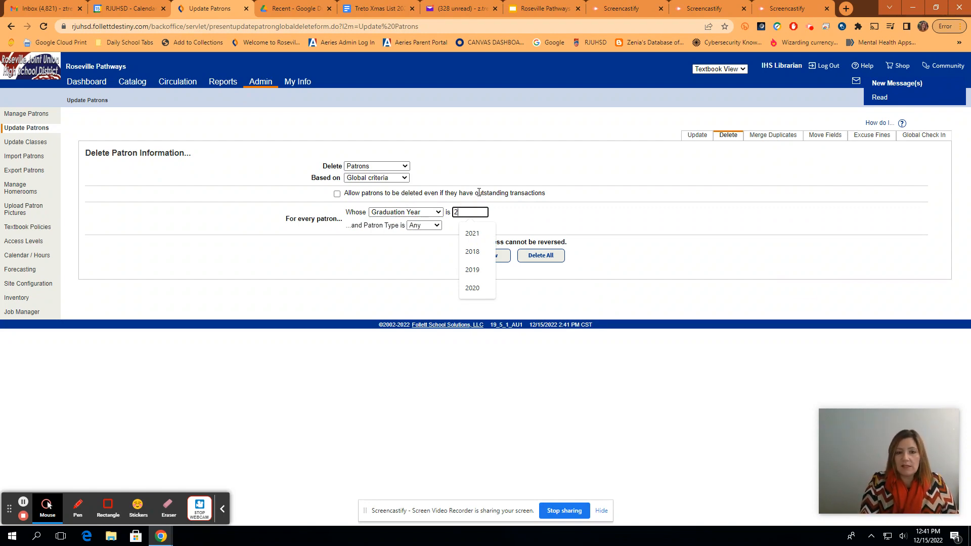
text(02)
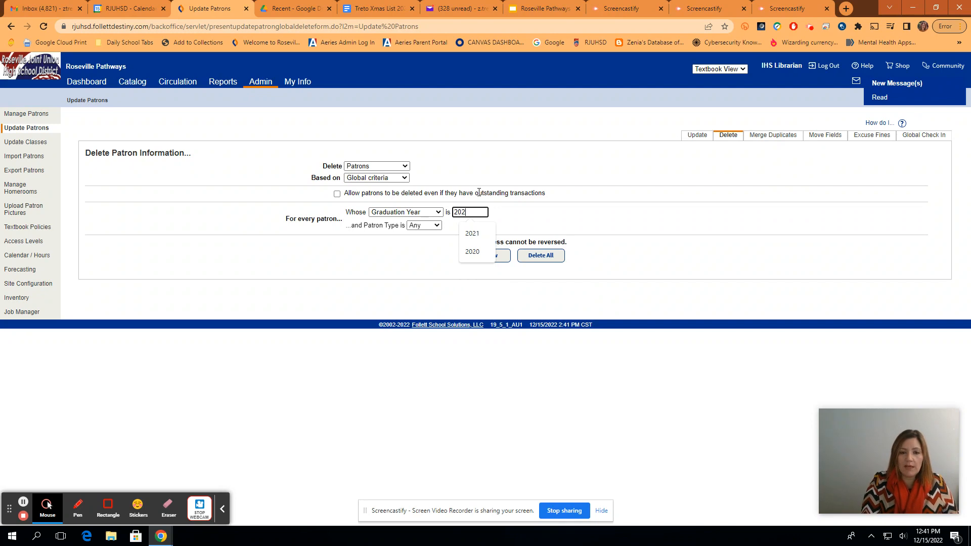
text(1)
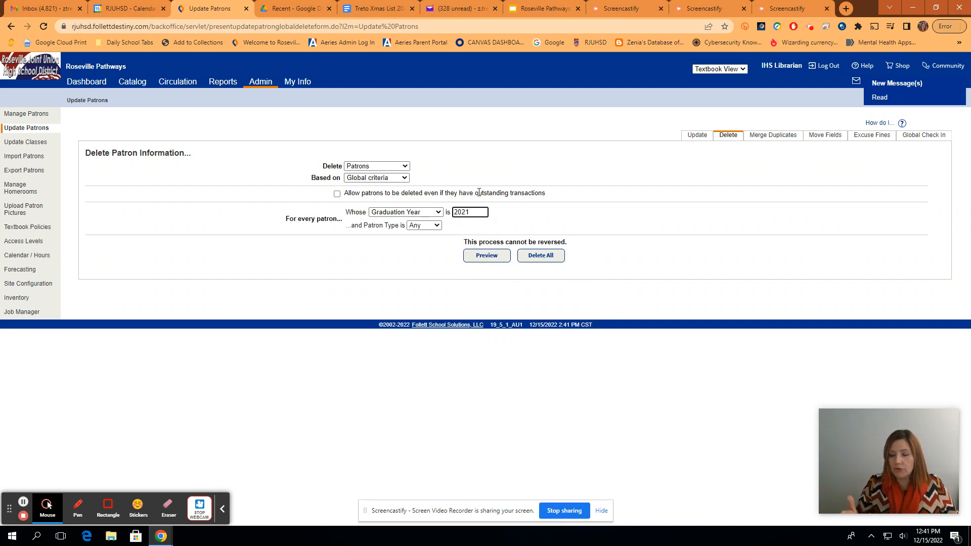
click(501, 296)
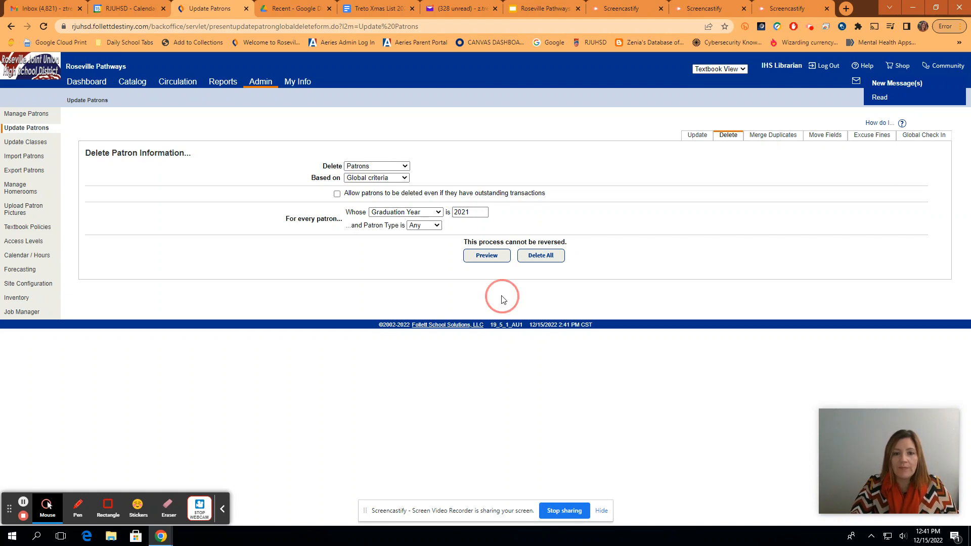
click(427, 226)
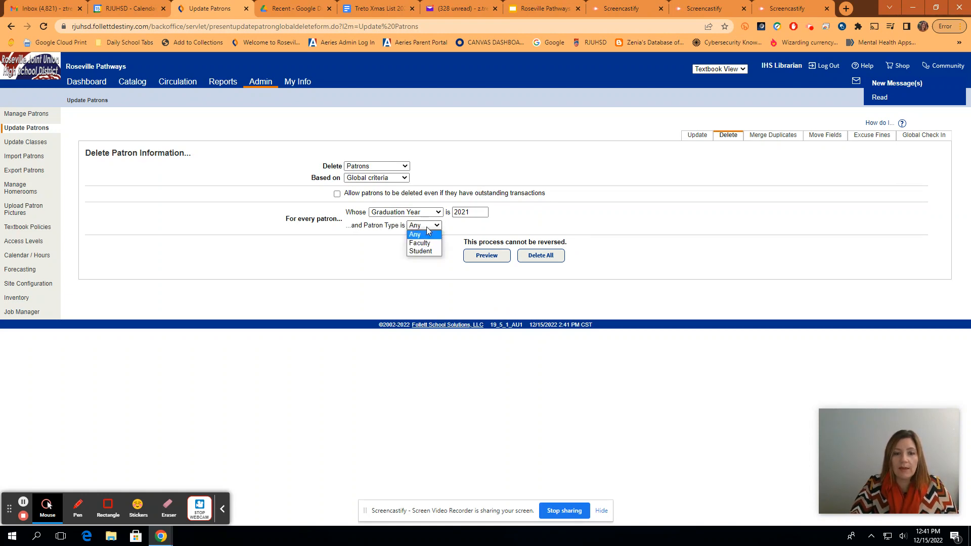
click(426, 251)
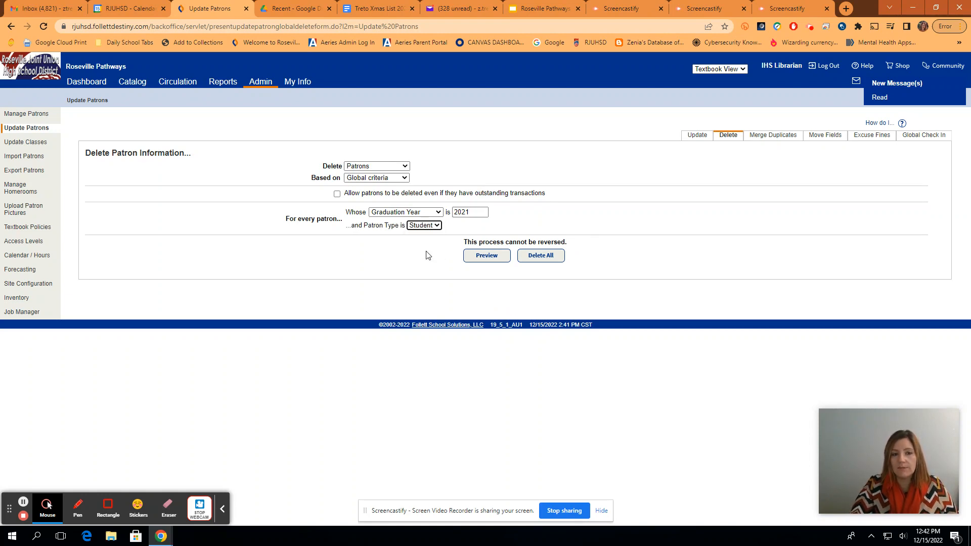